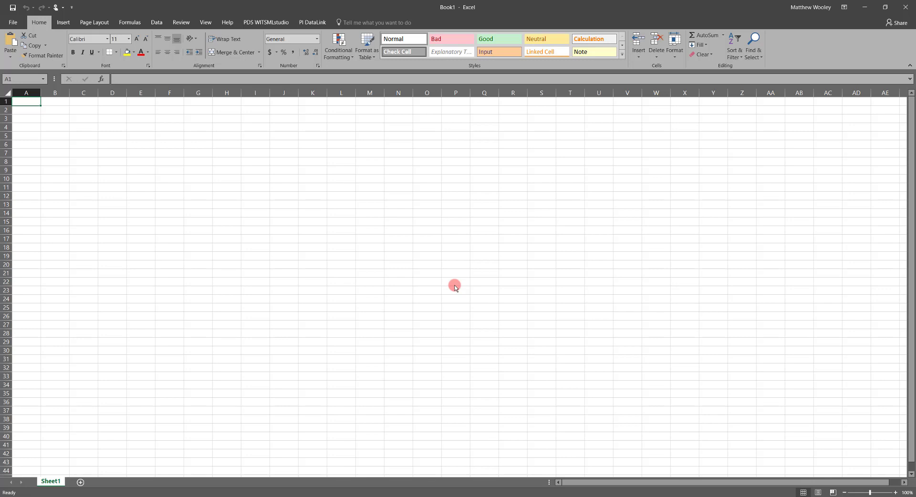
Show the WITSMLstudio store connection and filter its wells by the well name PDS Desktop.
click(279, 24)
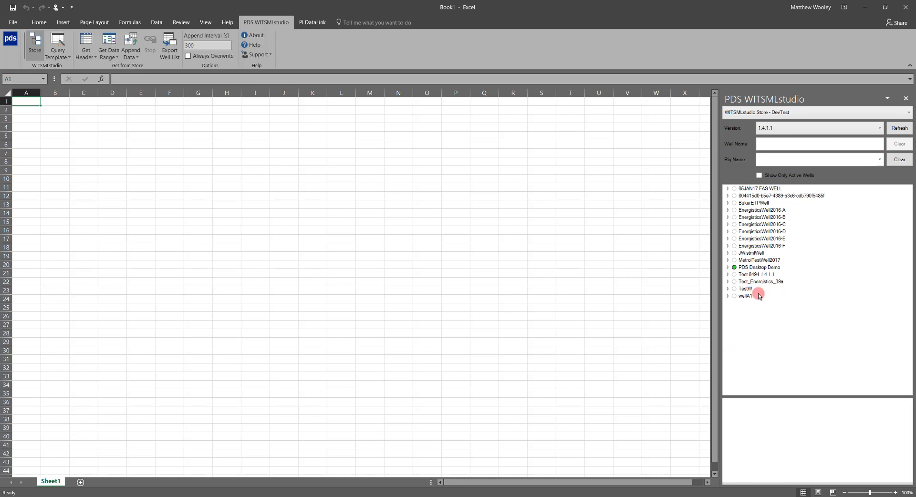
click(803, 116)
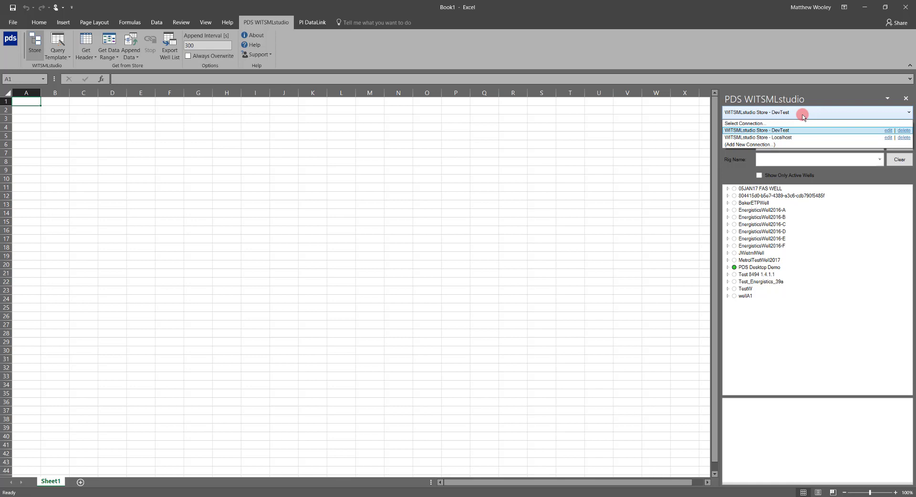
click(803, 116)
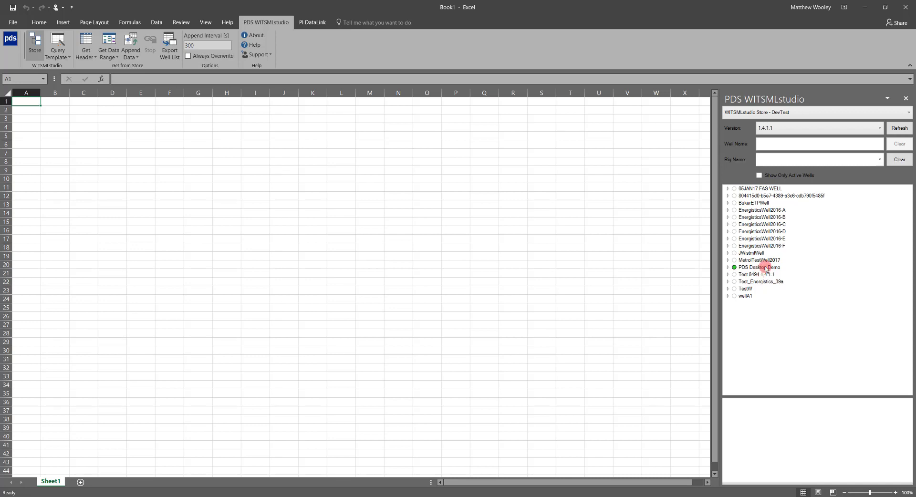
click(780, 143)
text(PDS Desktop)
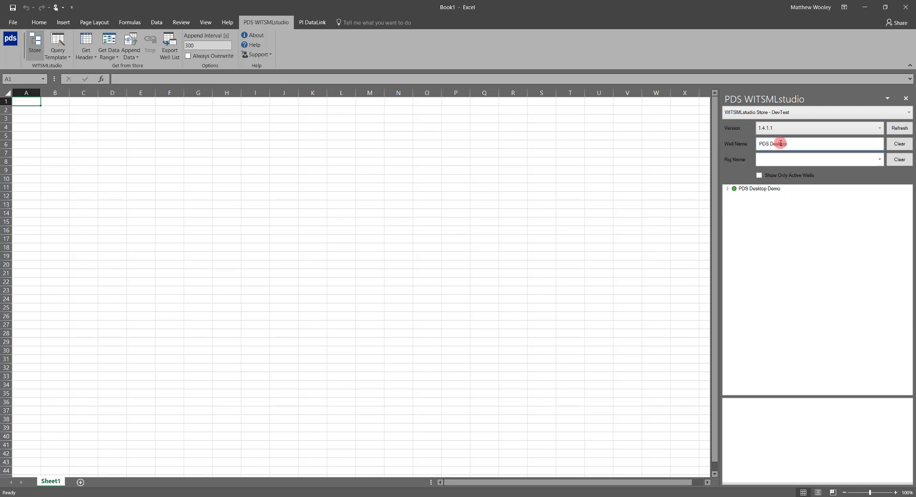
Expand the PDS Desktop Demo well through its wellbore and depth logs, and select Depth Log.
click(728, 189)
click(737, 197)
click(745, 204)
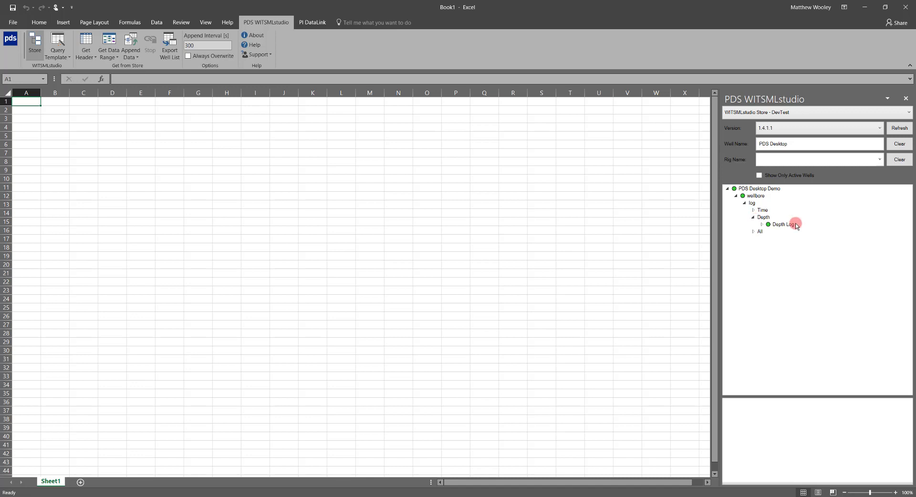
click(791, 225)
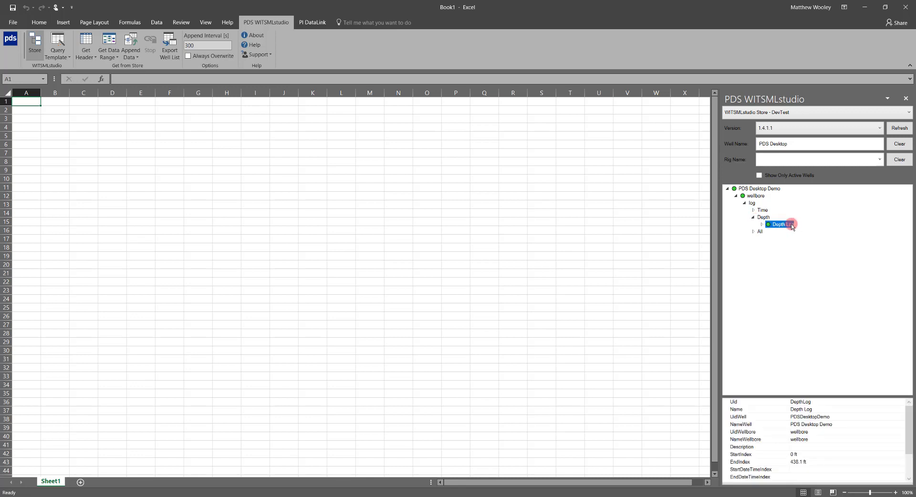
Get the Depth Log's header into the worksheet with the Auto Detect Channels option.
right_click(791, 226)
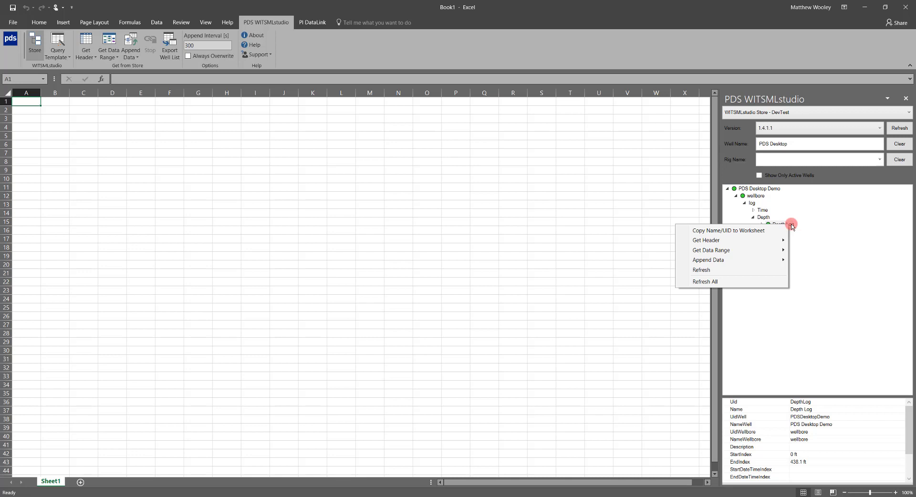
mouse_move(768, 240)
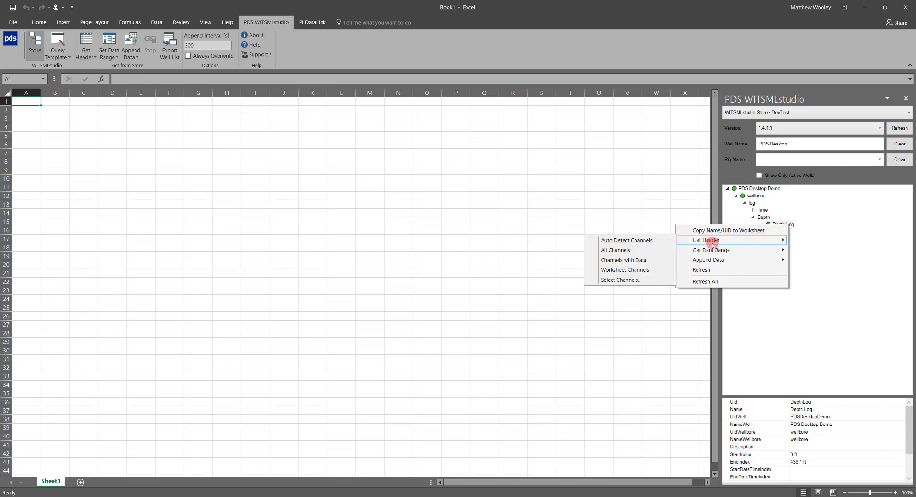
click(667, 244)
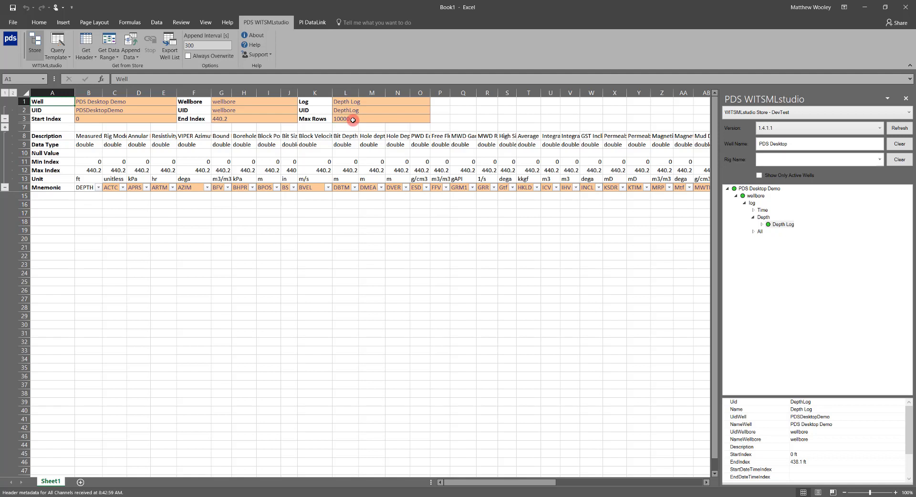
Set the End Index to 200 and get the data range with auto-detected channels.
click(223, 119)
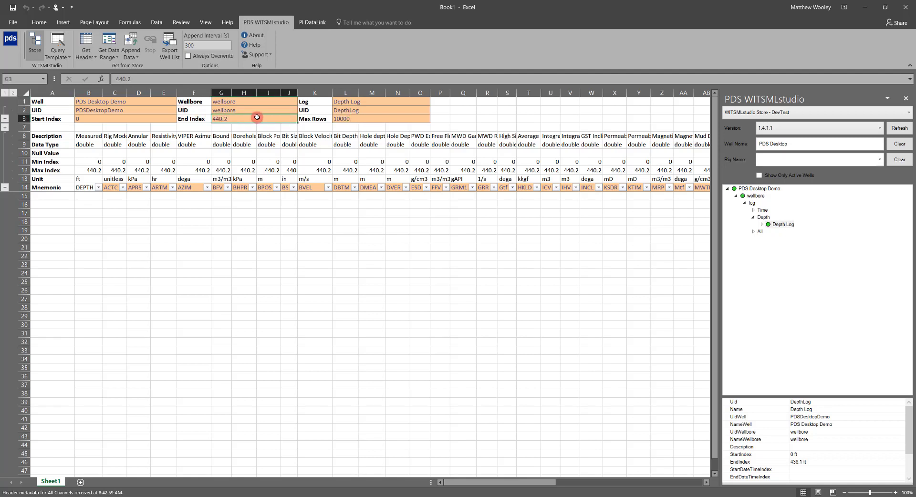
text(200)
key(Return)
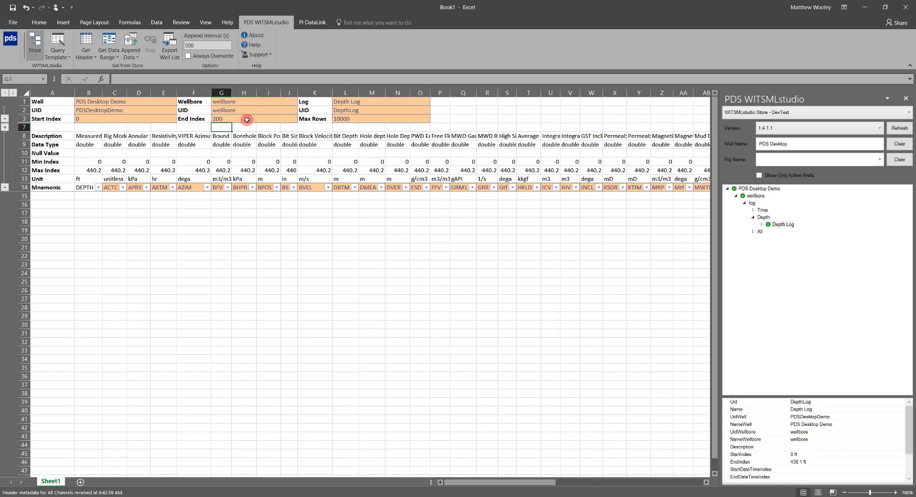
click(110, 54)
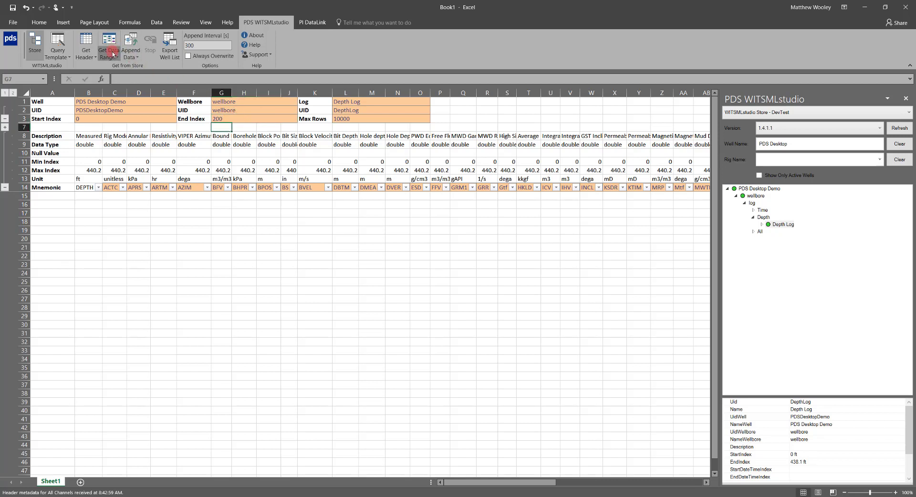
click(127, 68)
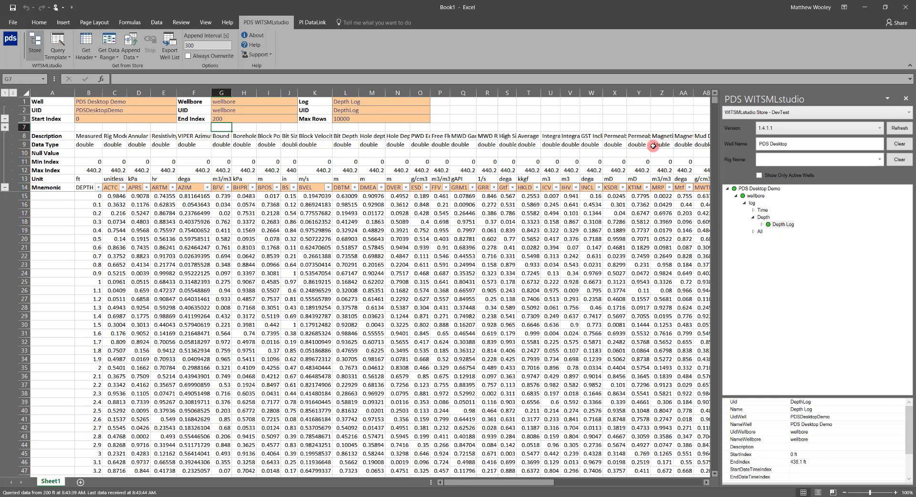
Append the log data added since the last query one time and check the last rows.
drag(715, 100, 181, 383)
scroll(158, 344, down, 20)
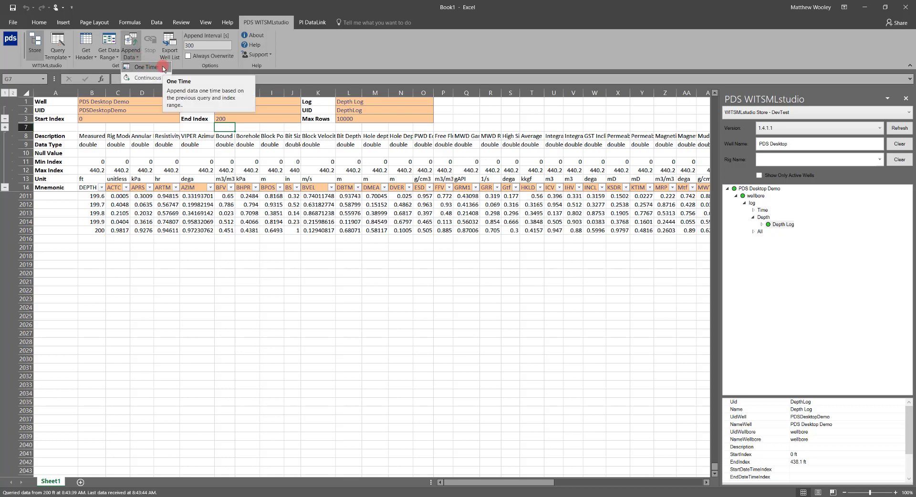
click(145, 67)
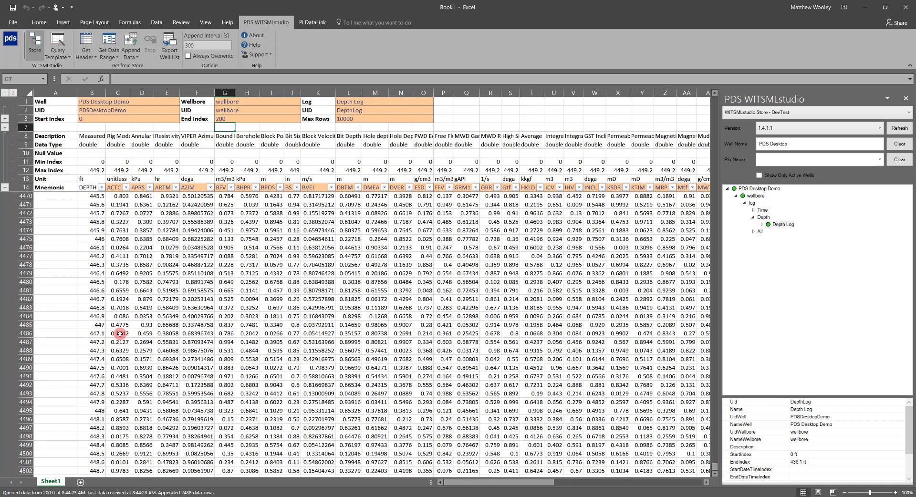
scroll(129, 314, down, 8)
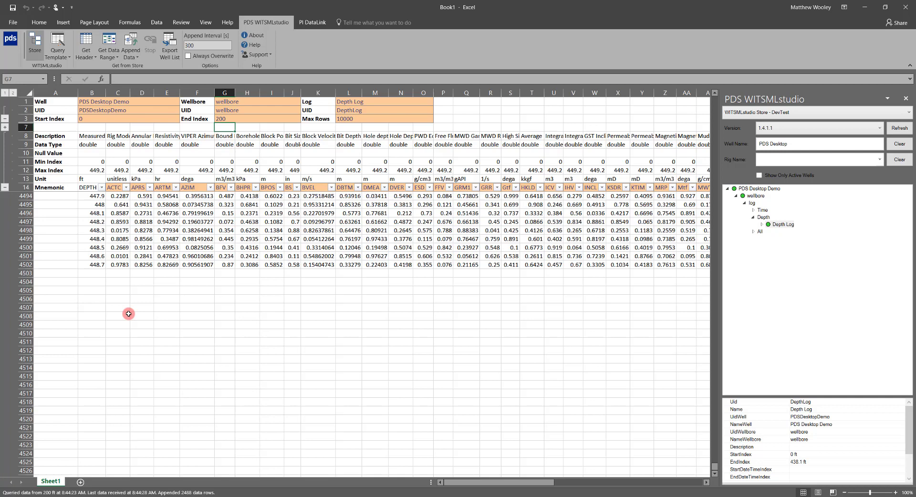
Append data continuously with an append interval of 30 seconds, and stop the query once new rows have arrived.
click(206, 46)
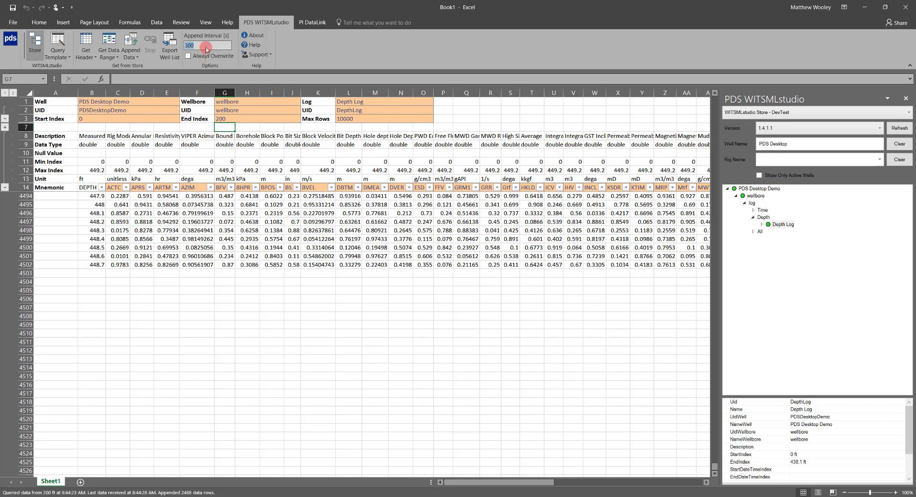
text(30)
click(137, 54)
click(147, 78)
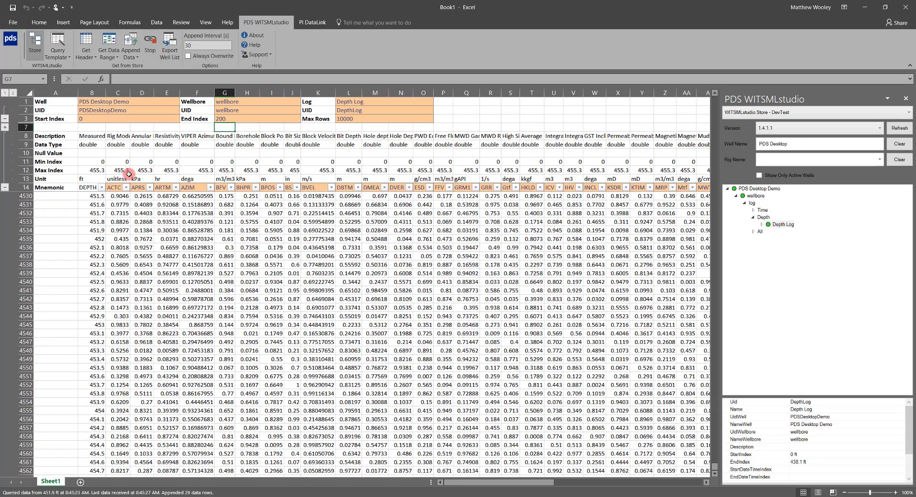
scroll(123, 210, down, 5)
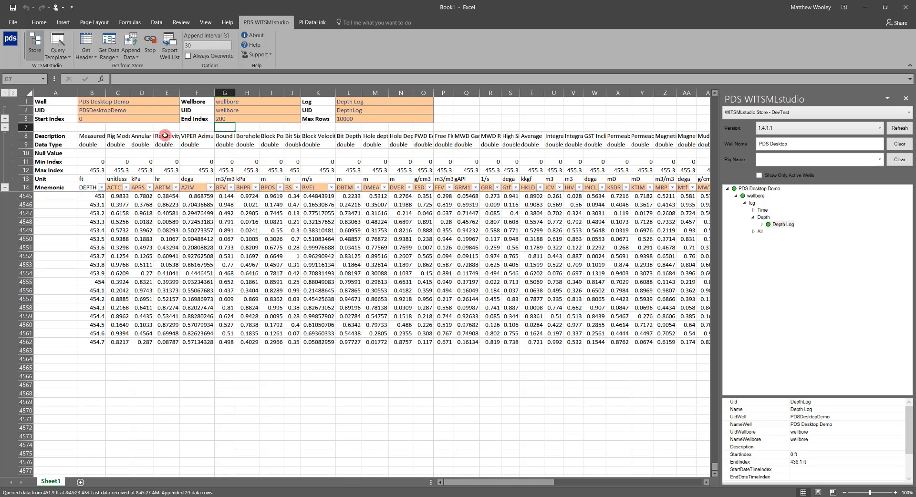
click(158, 49)
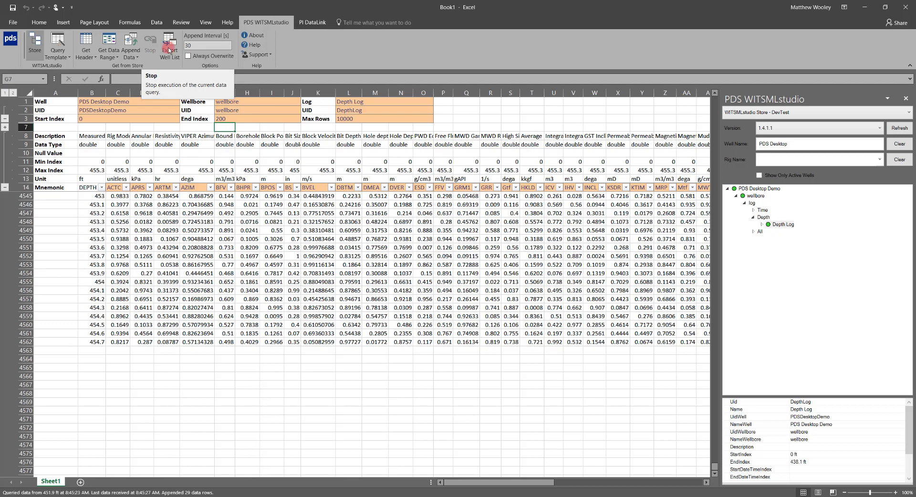
Get the Depth Log's data range with auto-detected channels on a new sheet and check its last rows.
click(781, 228)
right_click(781, 231)
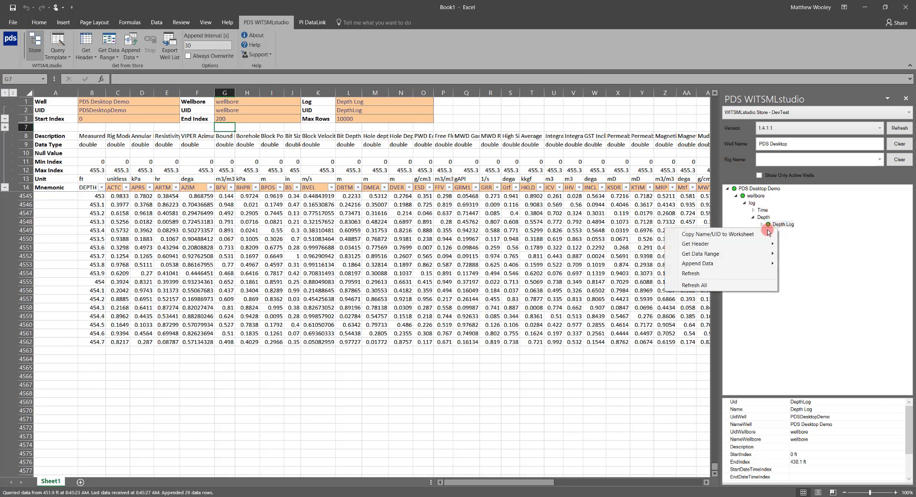
mouse_move(744, 257)
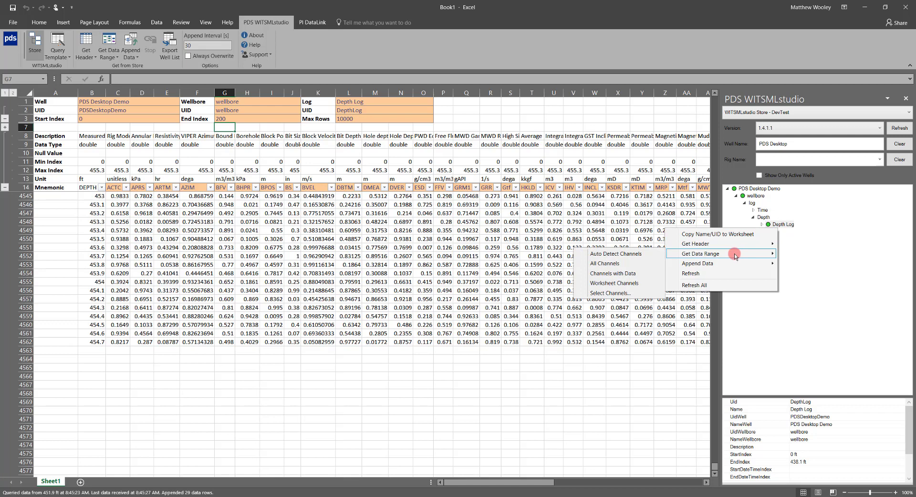
click(647, 255)
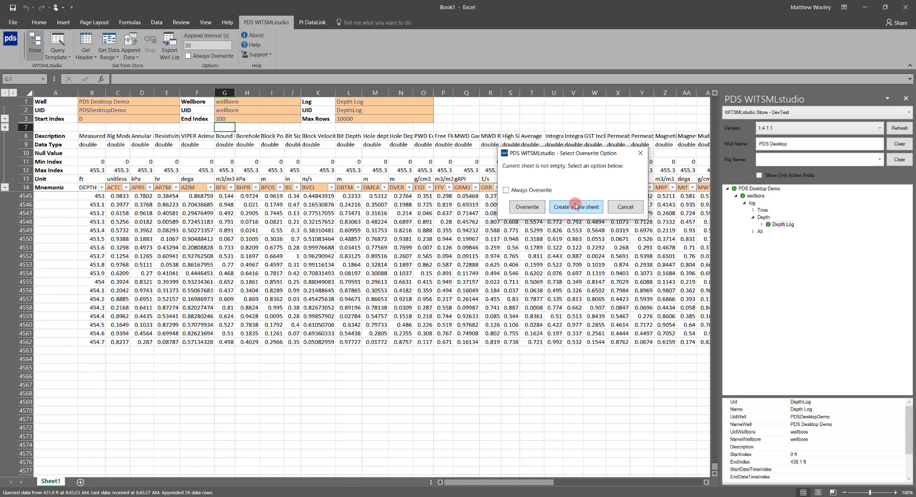
click(576, 207)
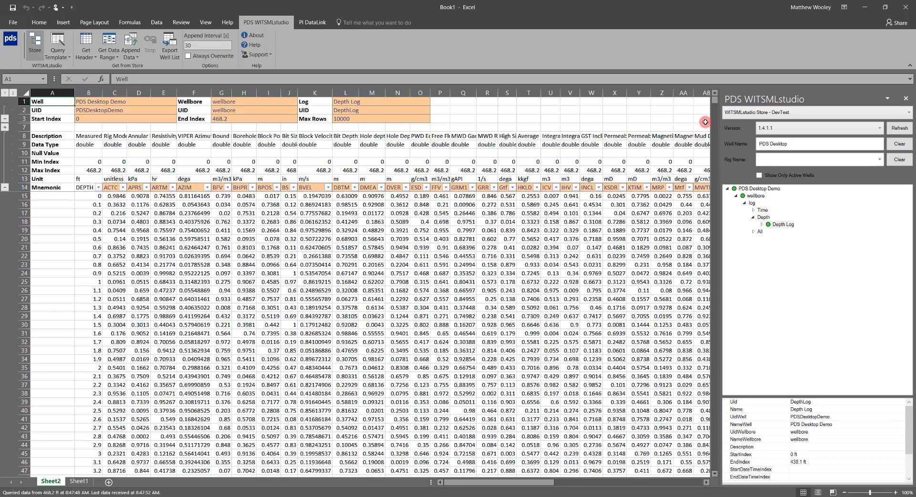
drag(717, 103, 712, 473)
scroll(200, 363, down, 8)
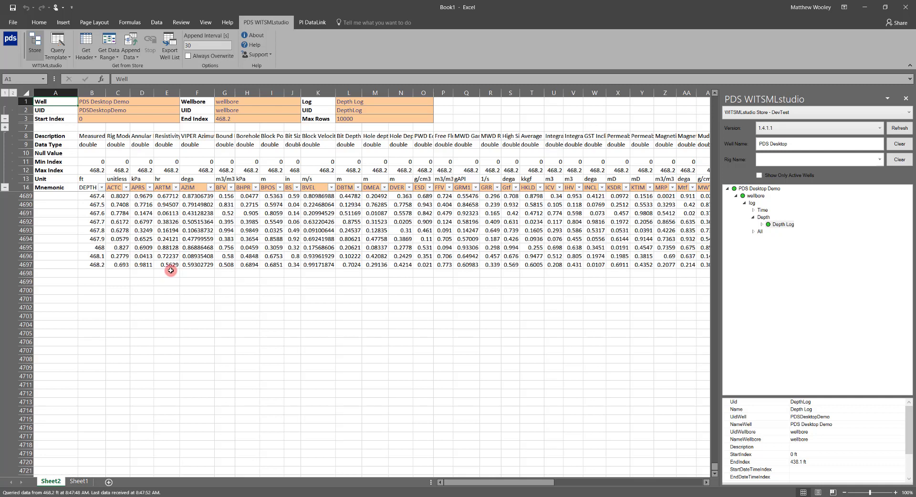
click(375, 294)
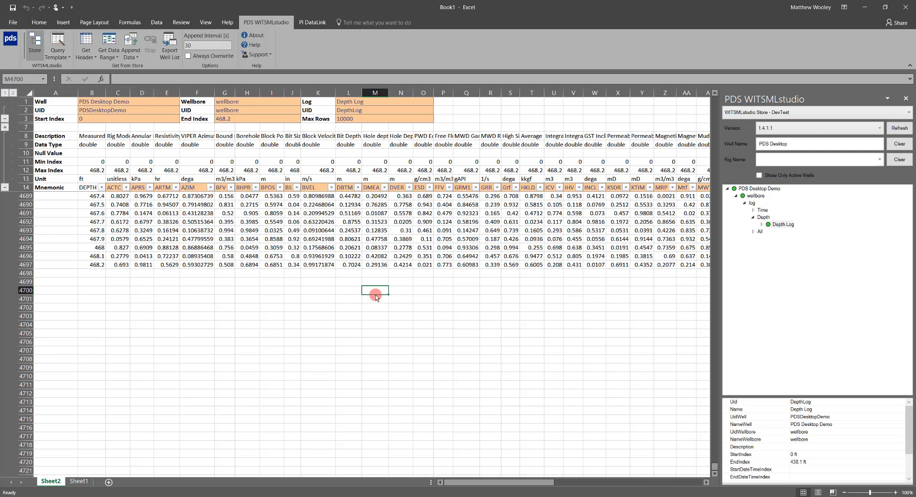
Get the header with the Select Channels option on a new sheet, and clear the selected channels down to DEPTH.
click(93, 56)
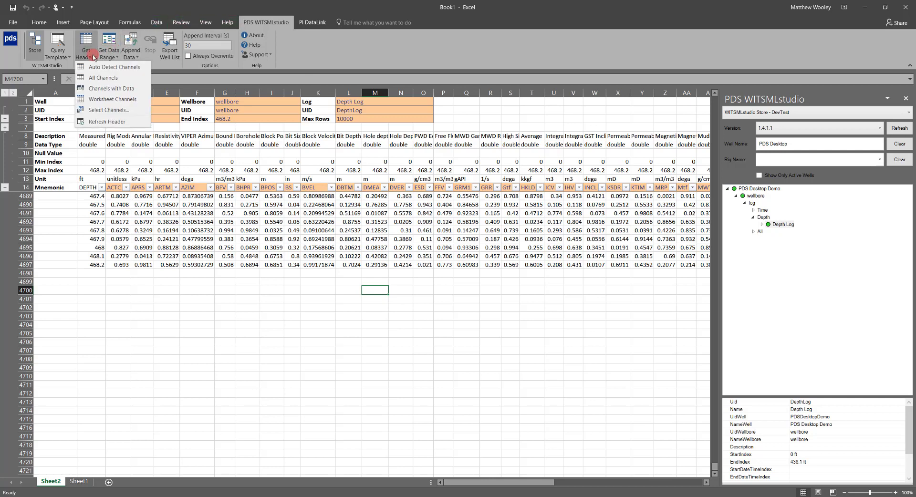
click(123, 110)
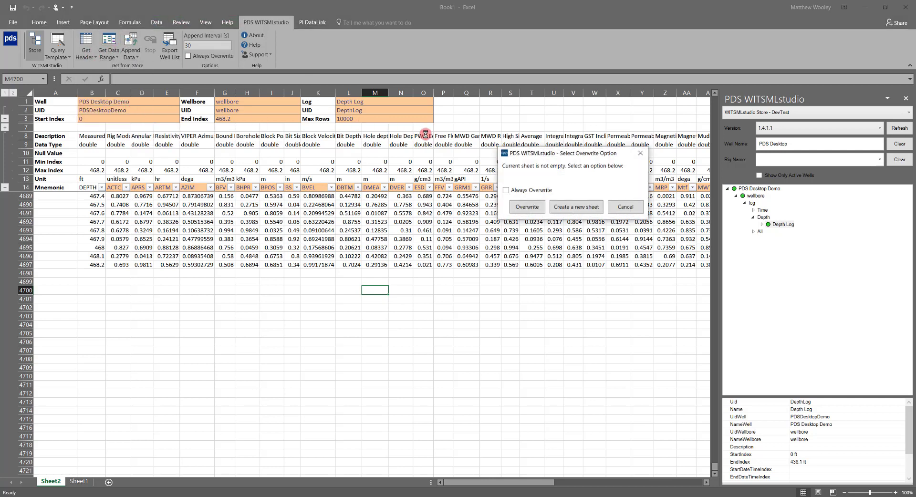
click(562, 210)
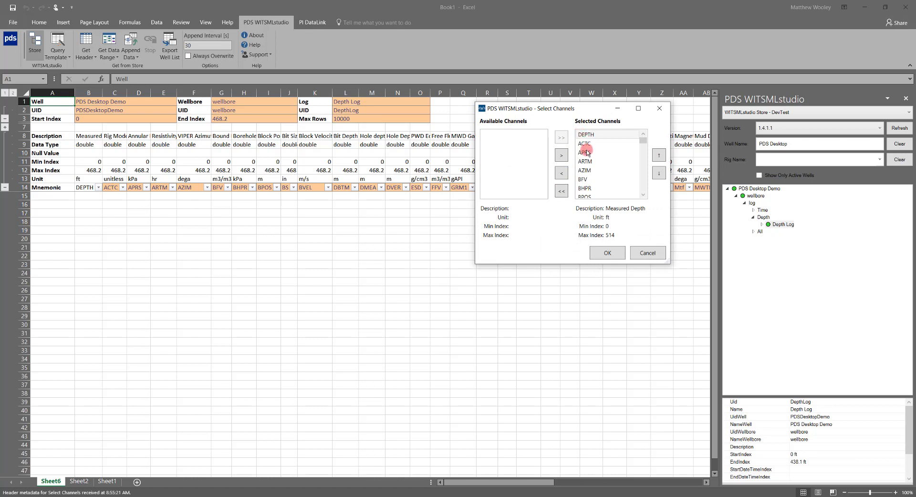
click(561, 192)
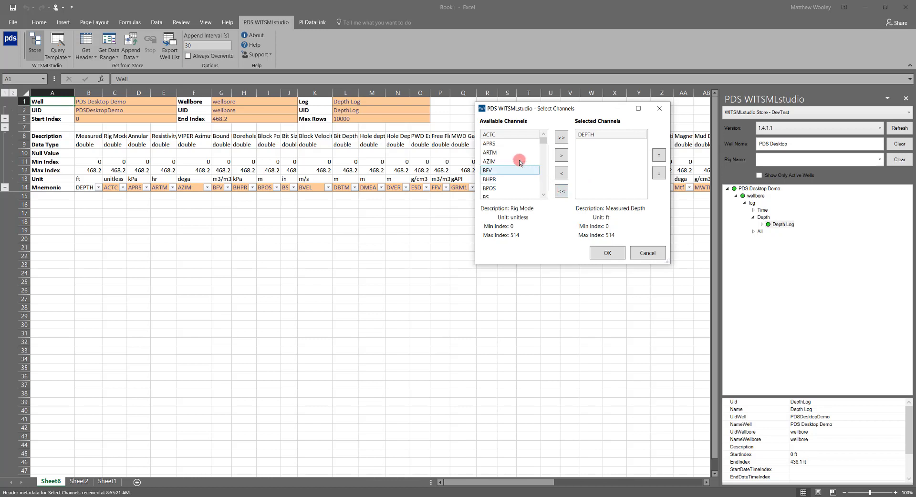
Add the channels ACTC, AZIM, BPOS, DBTM and DMEA to the selected channels.
double_click(509, 135)
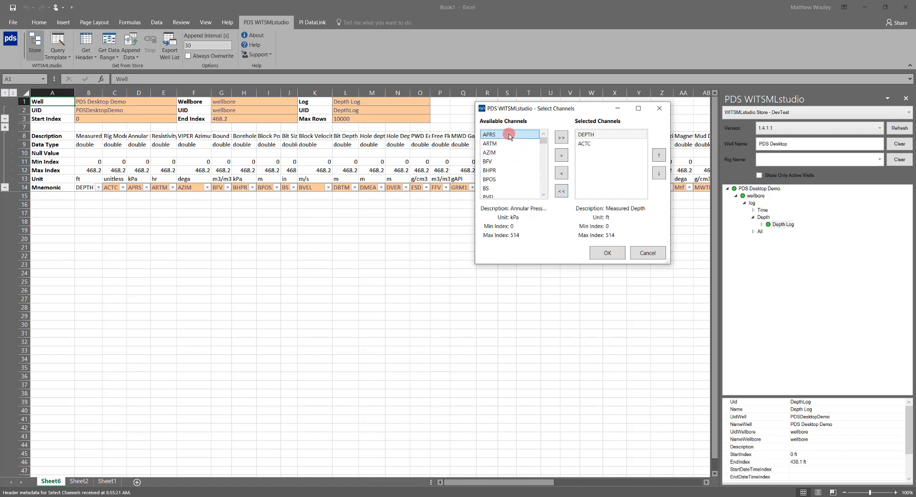
click(506, 152)
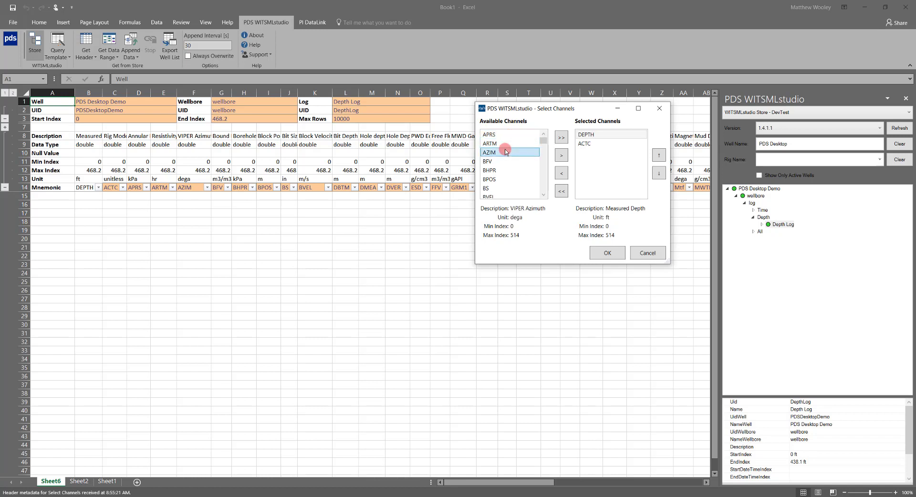
click(561, 156)
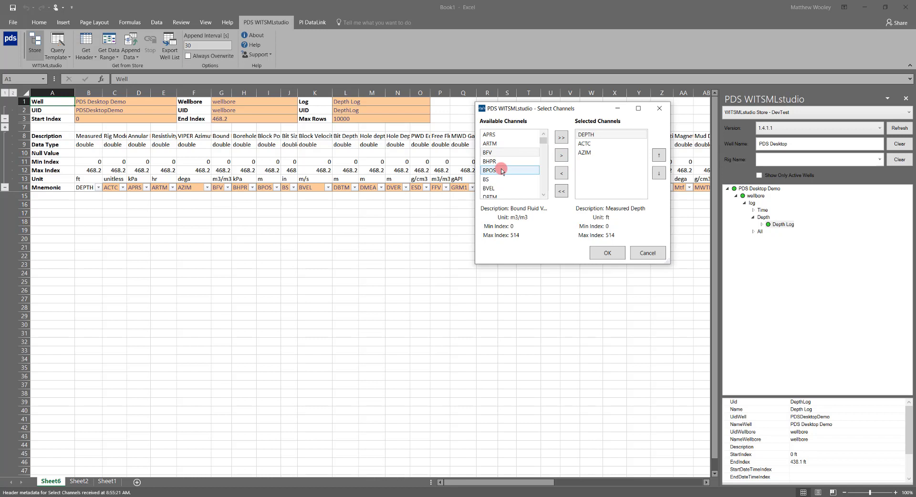
double_click(502, 171)
click(500, 188)
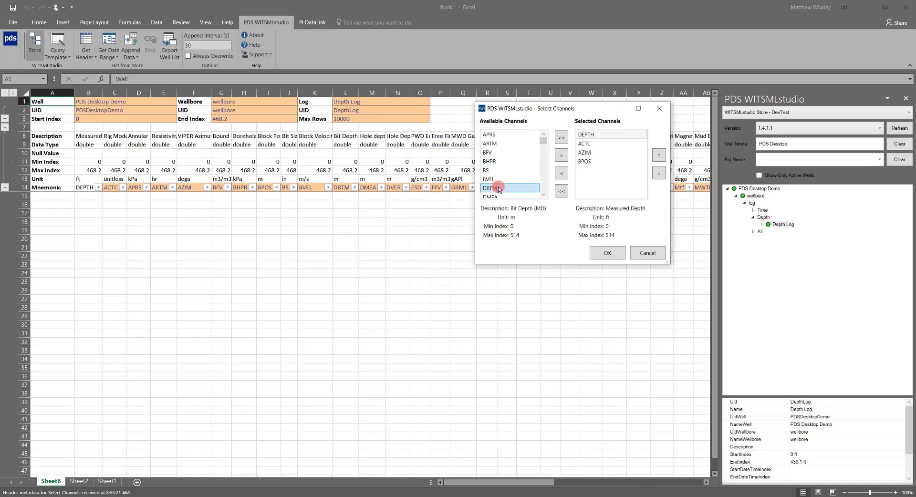
double_click(500, 188)
double_click(500, 188)
Move DMEA directly below DEPTH in the selected channels and accept the channel selection.
click(622, 178)
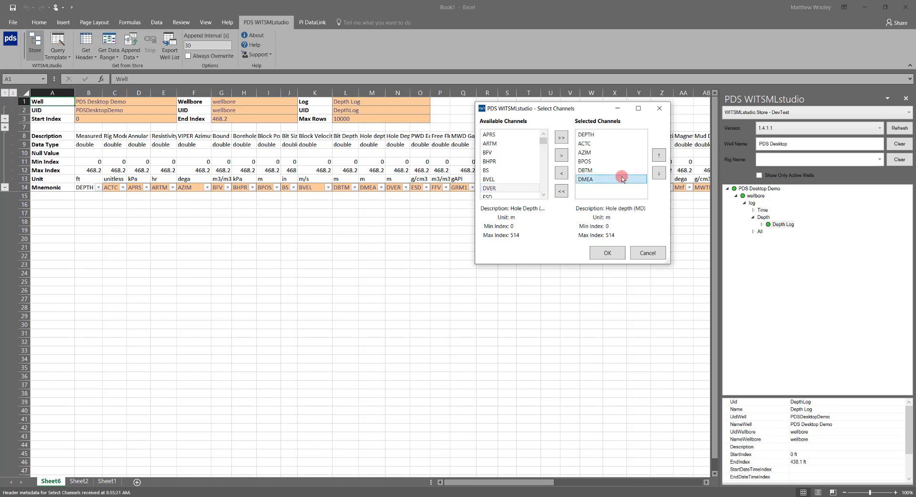
click(659, 156)
click(659, 156)
click(659, 156)
click(659, 156)
click(659, 156)
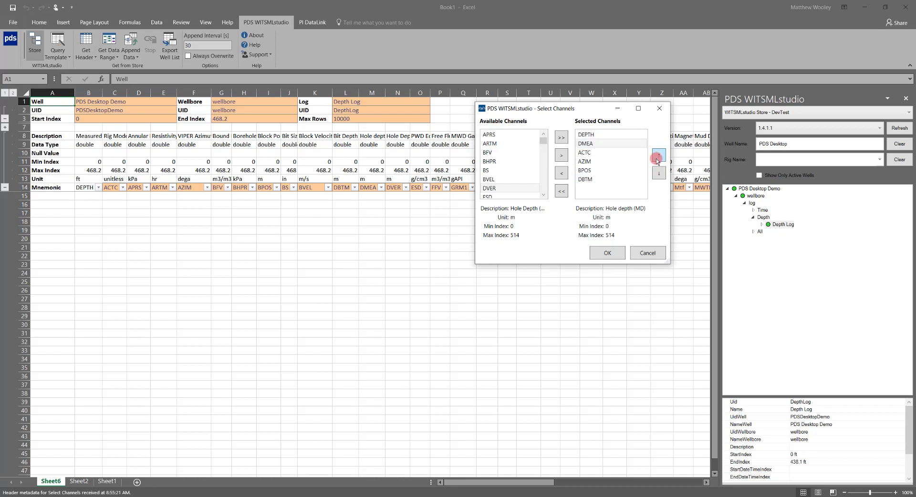
click(599, 254)
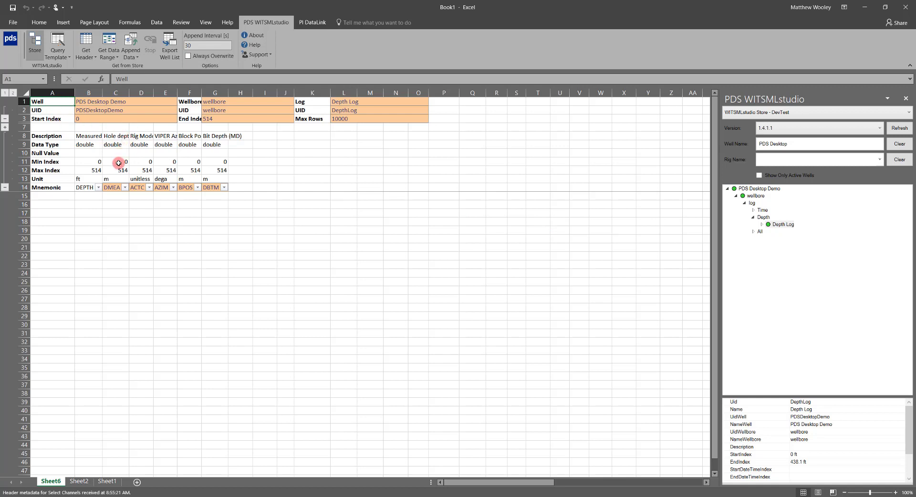
Get the Depth Log's data range for the selected channels into the current sheet.
click(107, 44)
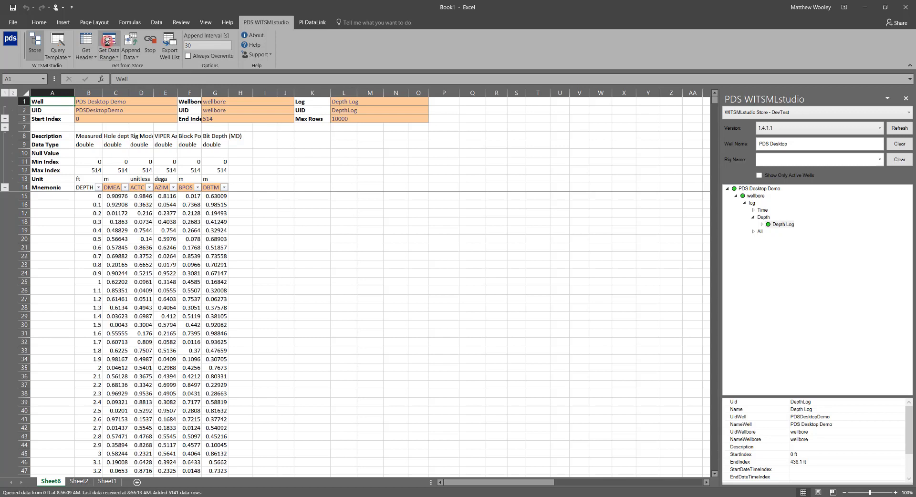
click(109, 51)
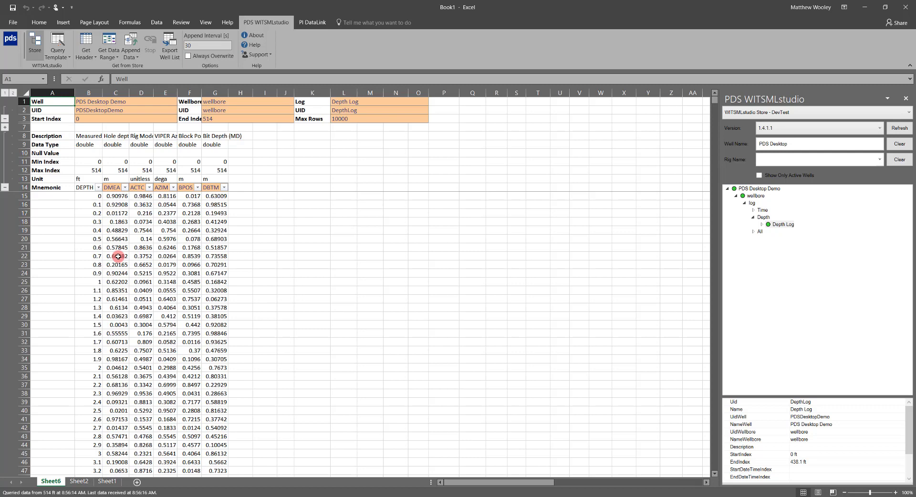
click(146, 316)
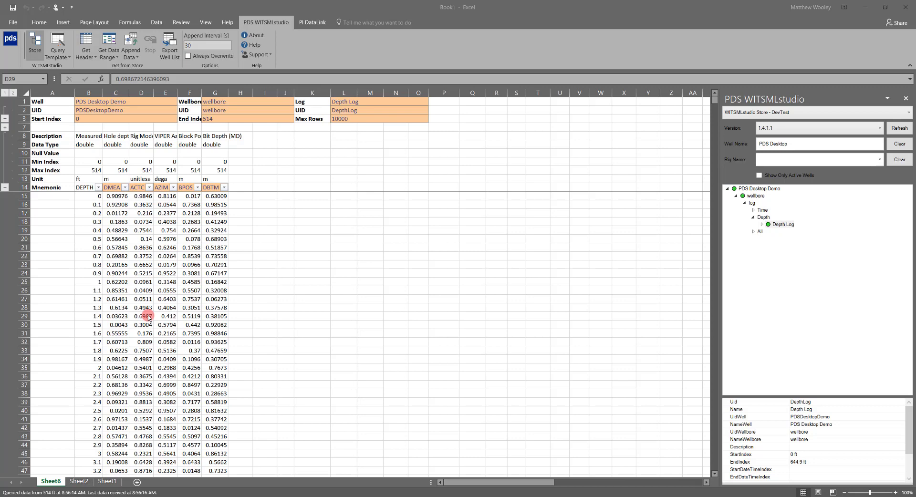
Insert a Log query template on a new sheet with manually entered channels and 6 as the number of channels.
click(137, 482)
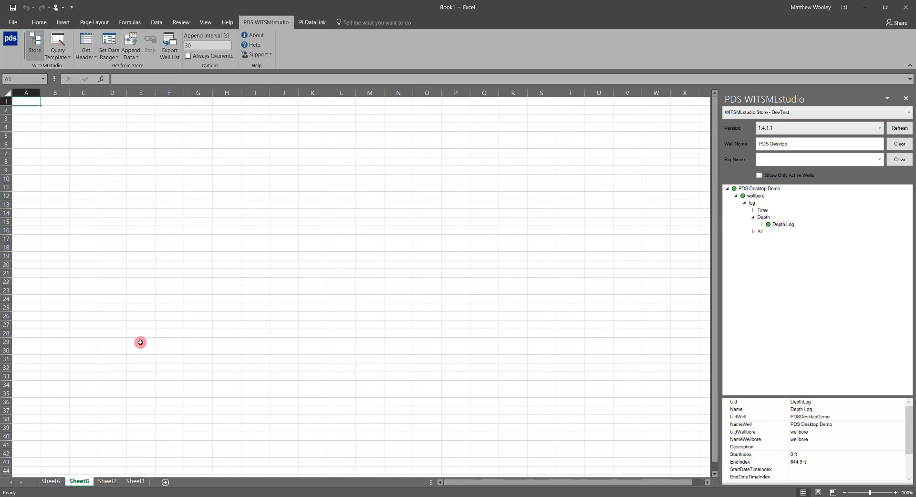
click(62, 58)
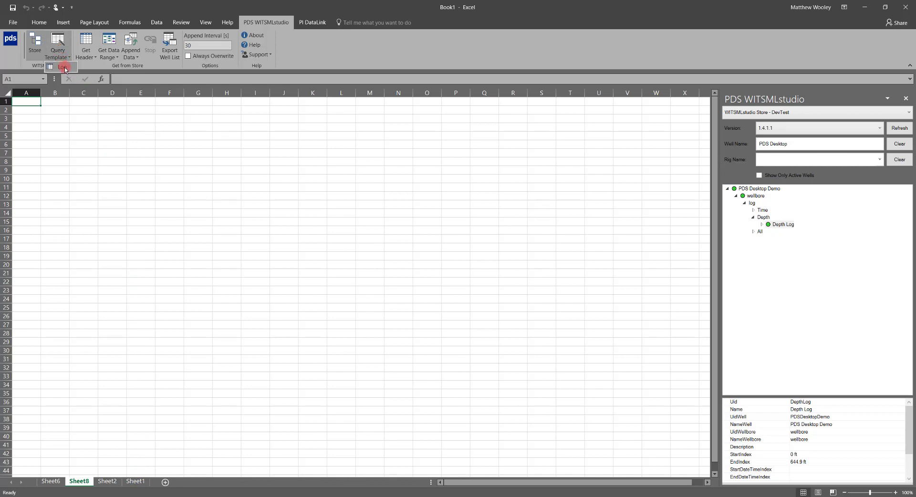
click(63, 67)
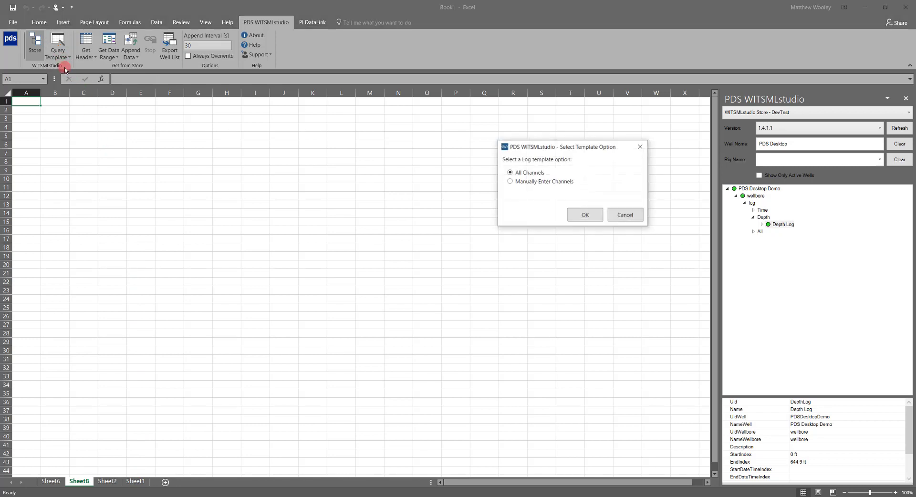
click(515, 185)
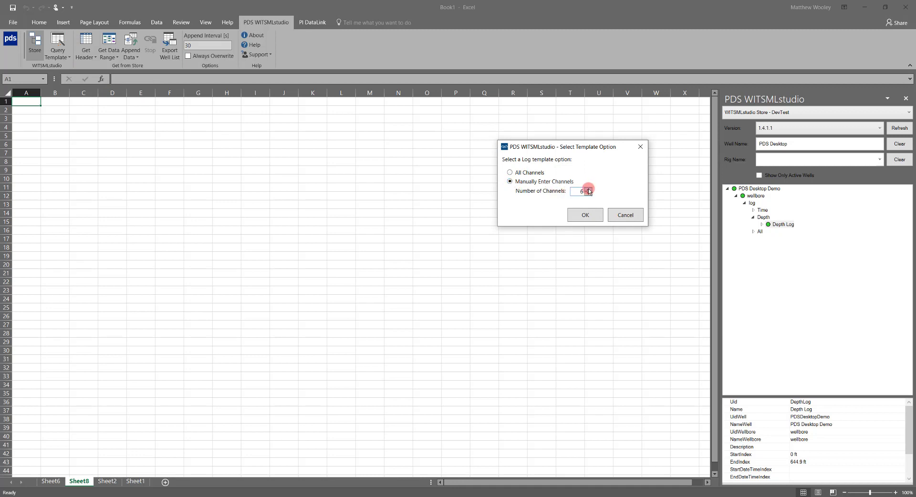
click(588, 215)
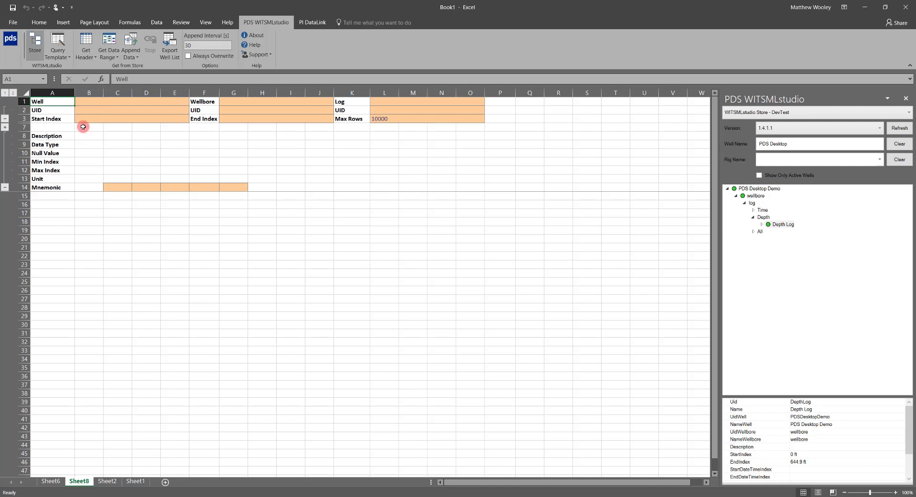
Fill the Mnemonic row with Time, AZIM, BPOS, INCL, IHV and KTIM from the Time Log, and enter Time Log as the log name.
click(85, 185)
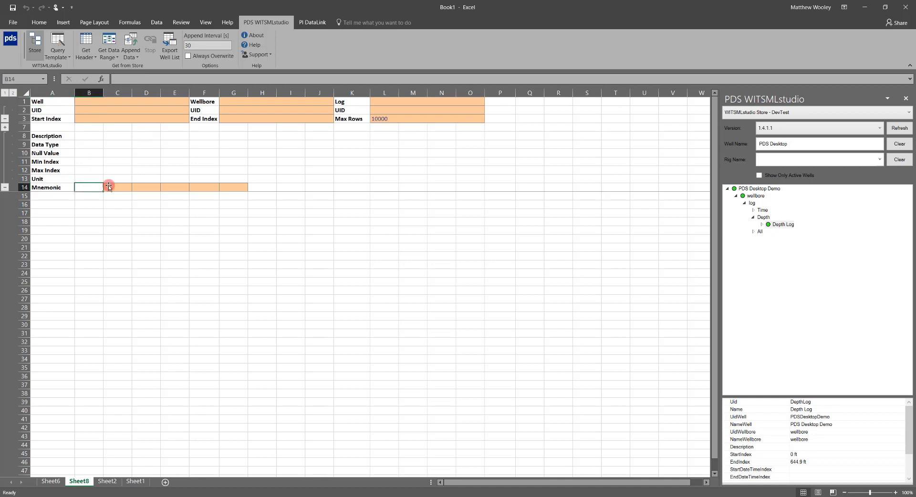
click(753, 211)
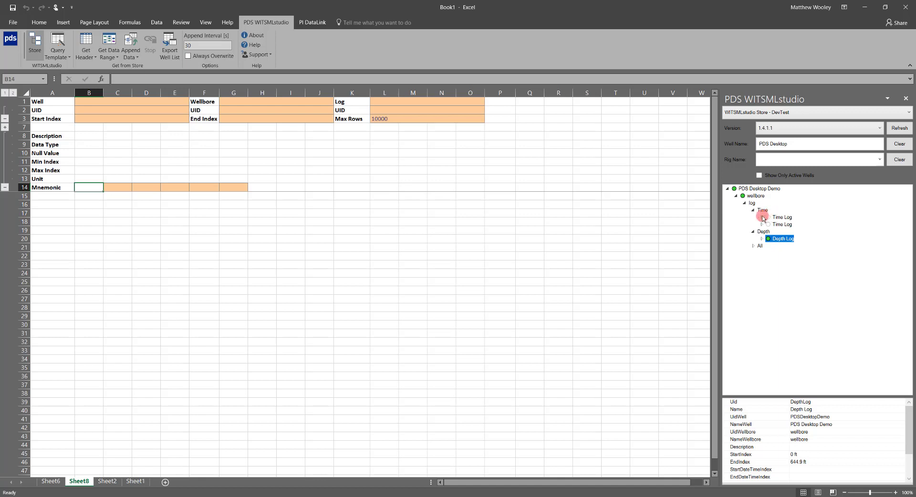
click(762, 218)
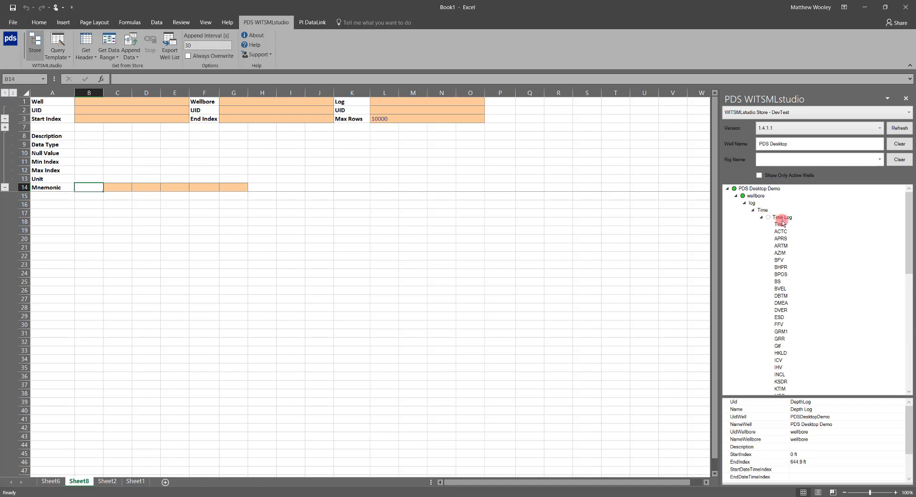
drag(782, 228, 96, 188)
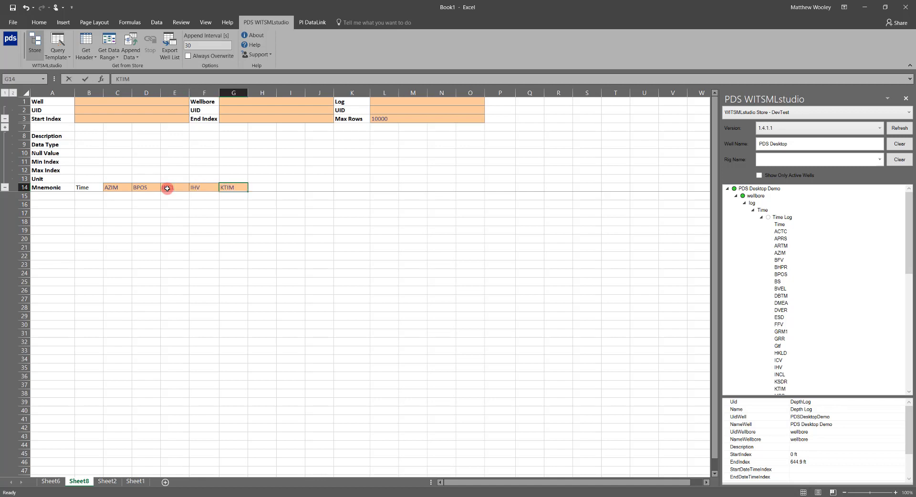
click(383, 103)
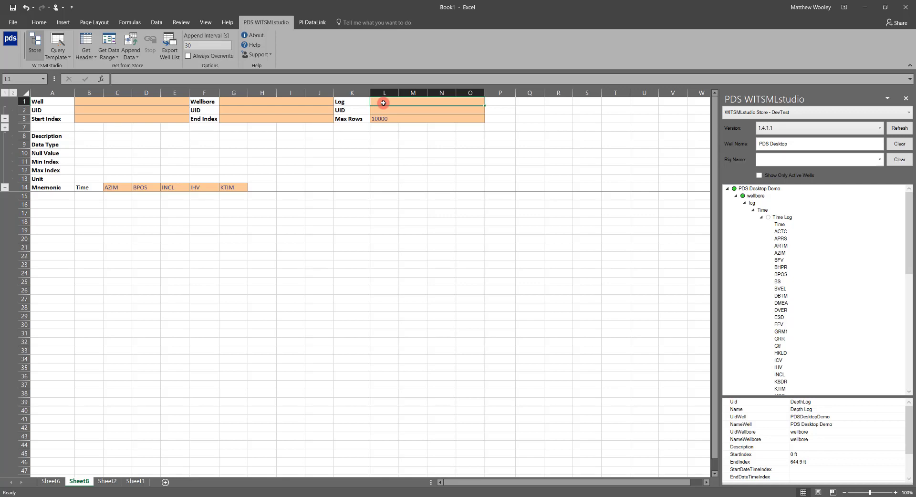
text(Time Log)
key(Return)
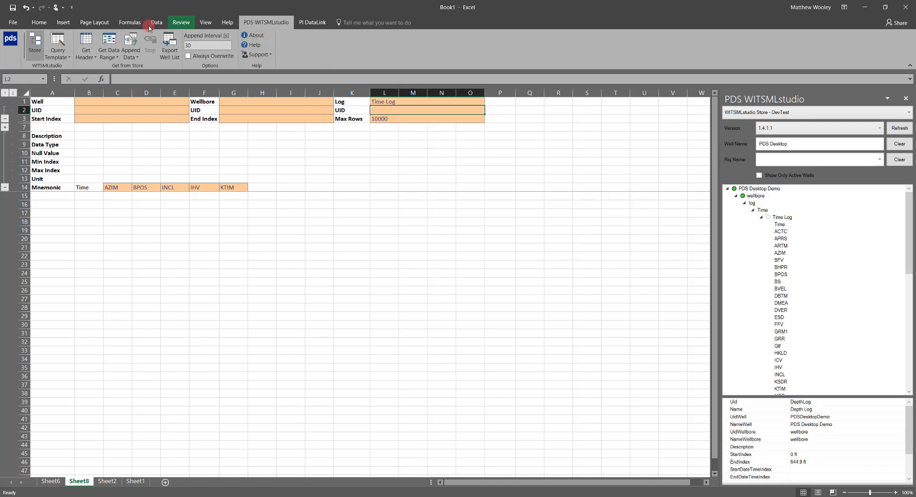
click(89, 56)
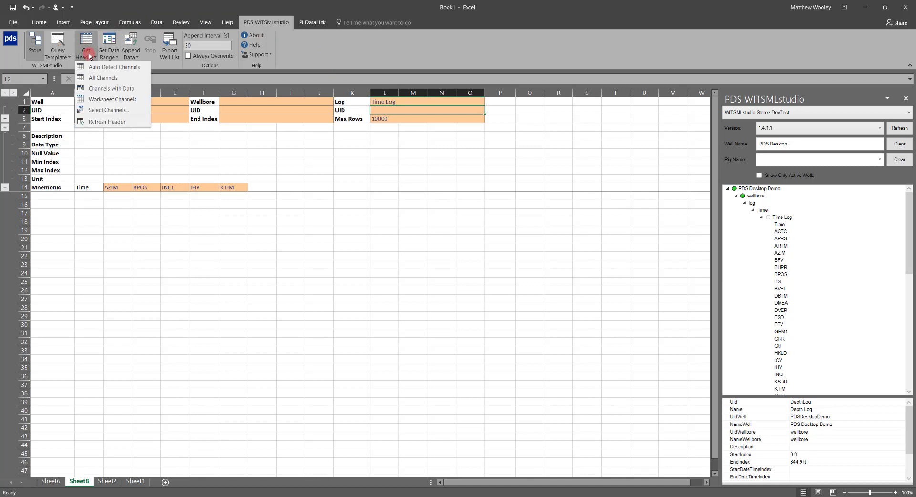
click(138, 99)
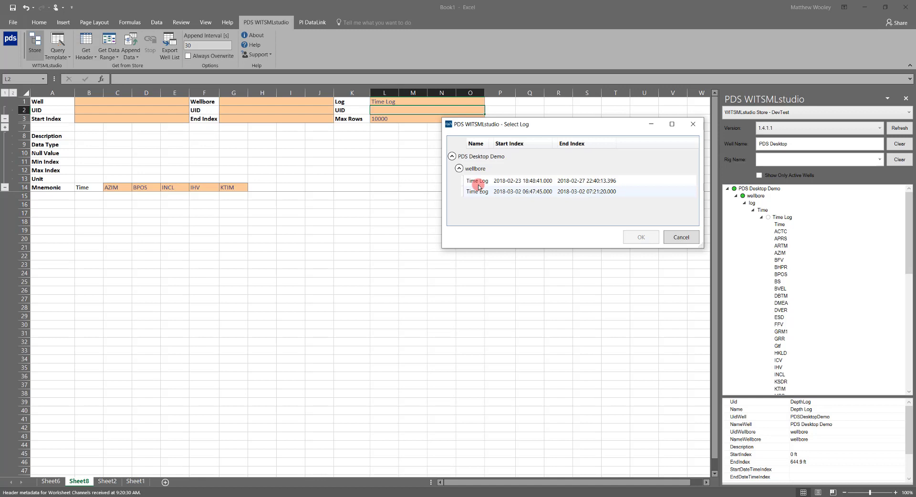
click(510, 192)
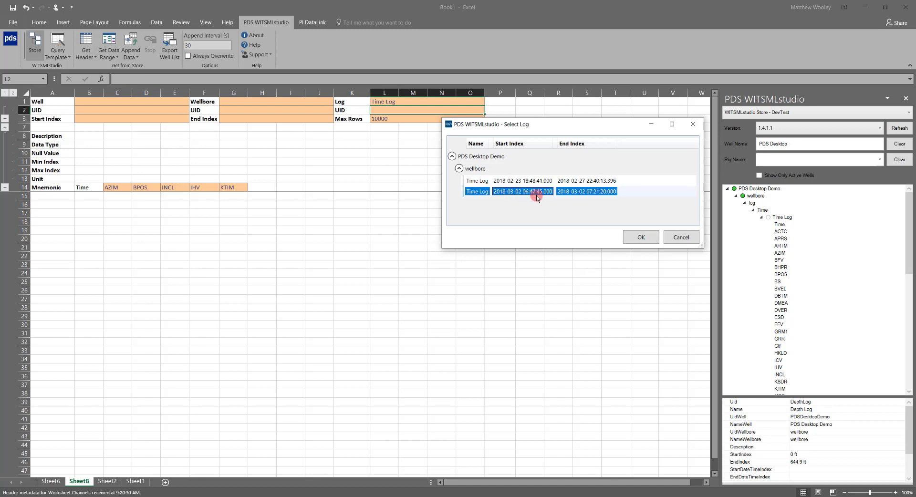
click(639, 237)
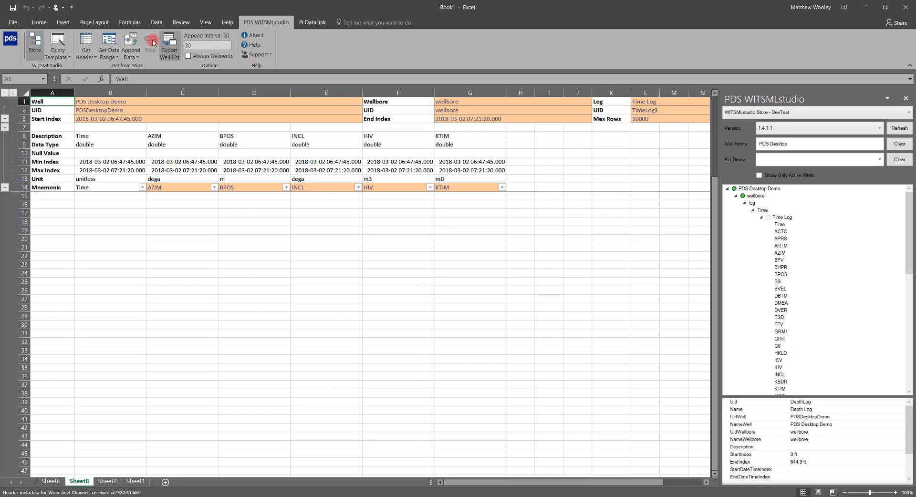
Get the Time Log's data range for the worksheet channels.
click(113, 40)
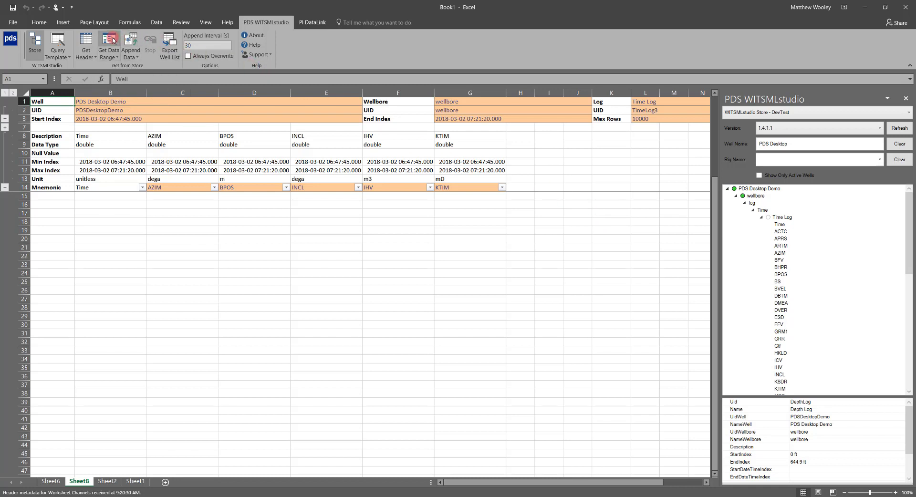